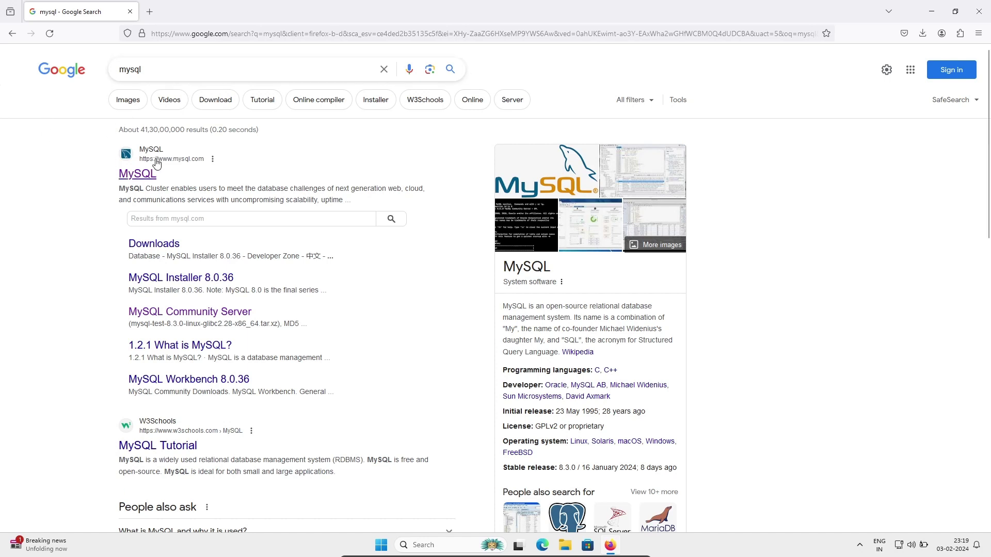
- Open the official mysql.com site from the Google search results for MySQL
{"action": "left_click", "coordinate": [142, 178]}
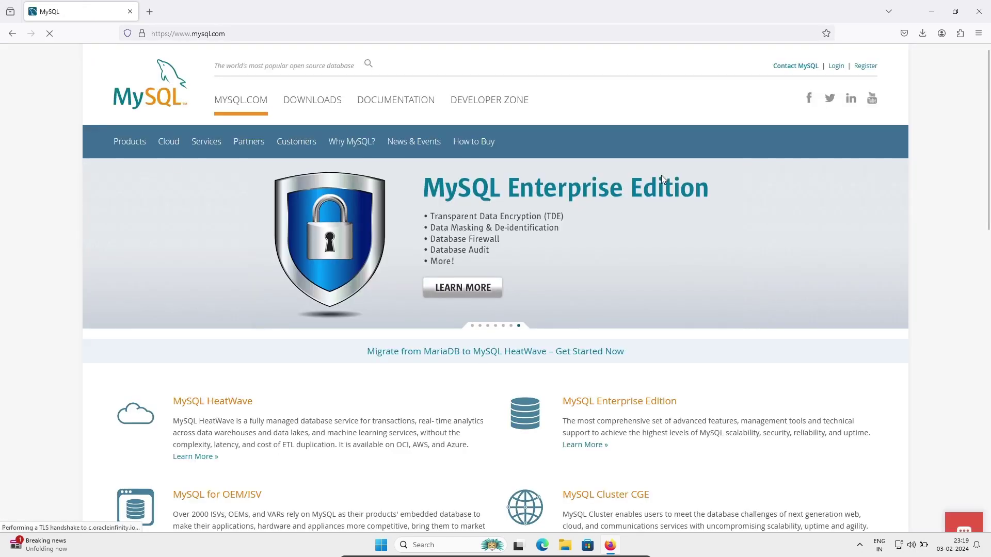
{"action": "scroll", "coordinate": [603, 452], "scroll_direction": "down", "scroll_amount": 10}
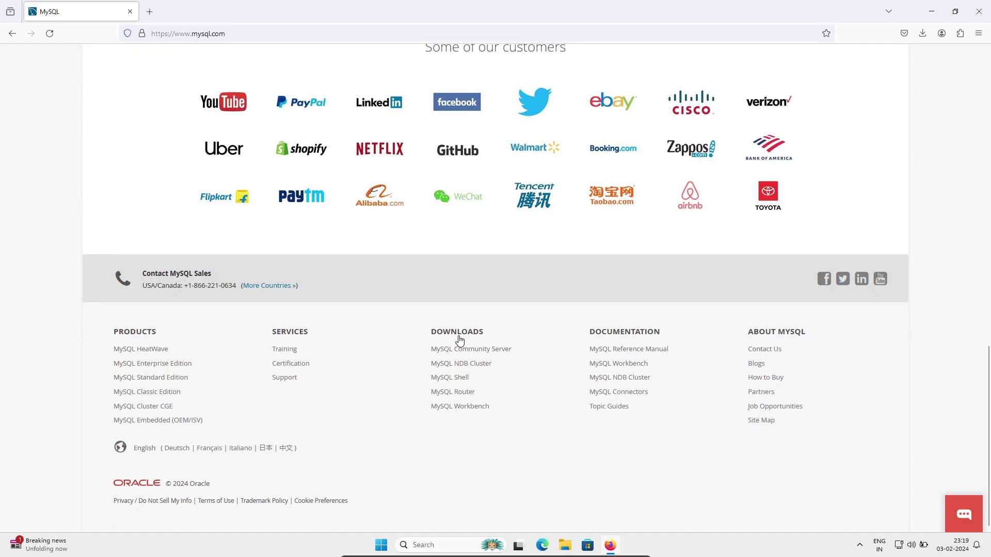
- Download the MySQL Shell 8.3.0 Windows MSI installer from the footer link, skipping Oracle sign-in
{"action": "left_click", "coordinate": [447, 378]}
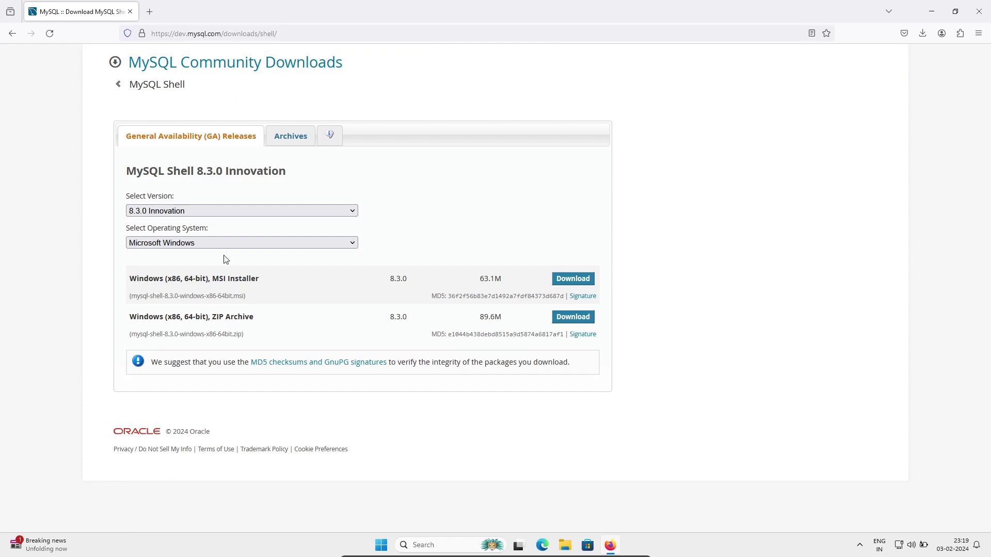
{"action": "left_click", "coordinate": [183, 211]}
{"action": "left_click", "coordinate": [183, 212]}
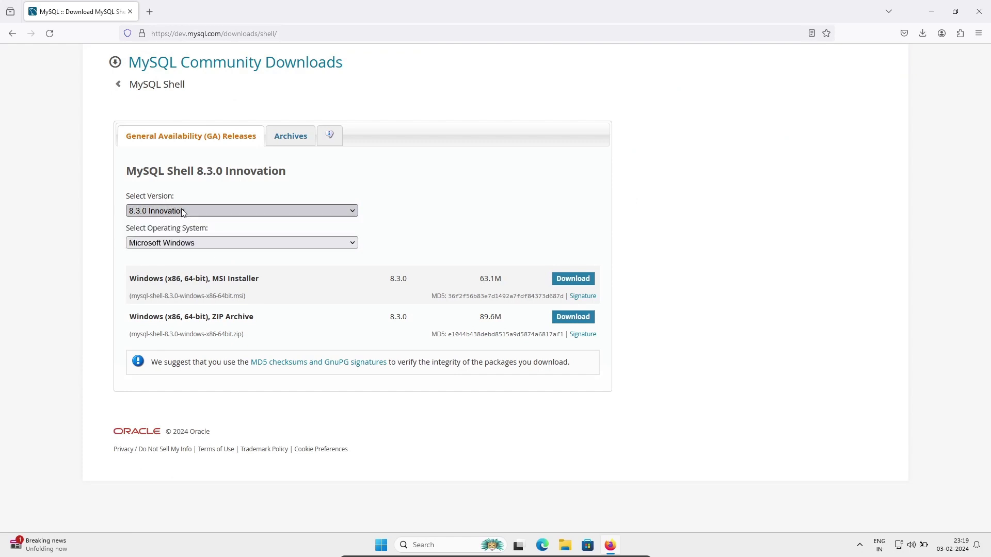
{"action": "left_click", "coordinate": [236, 243]}
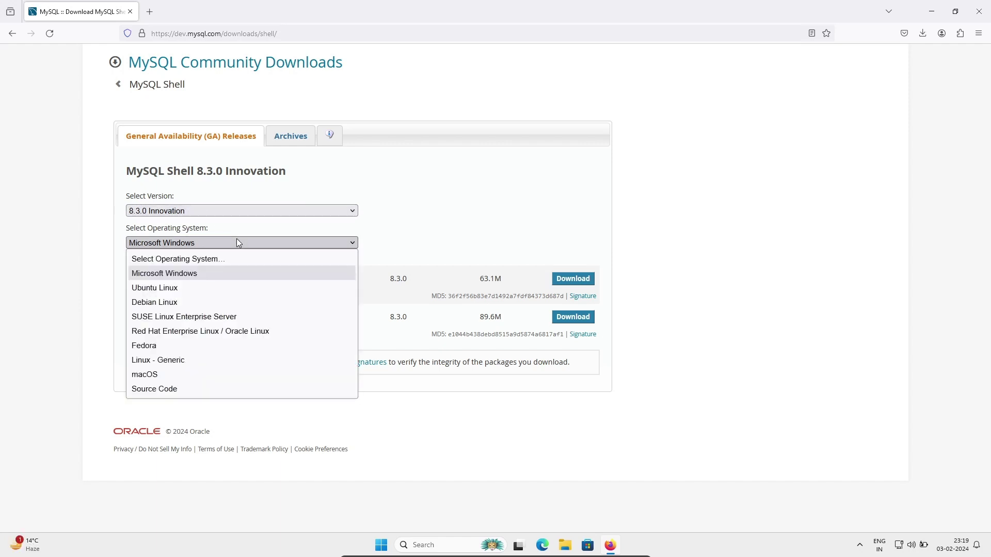
{"action": "left_click", "coordinate": [237, 241]}
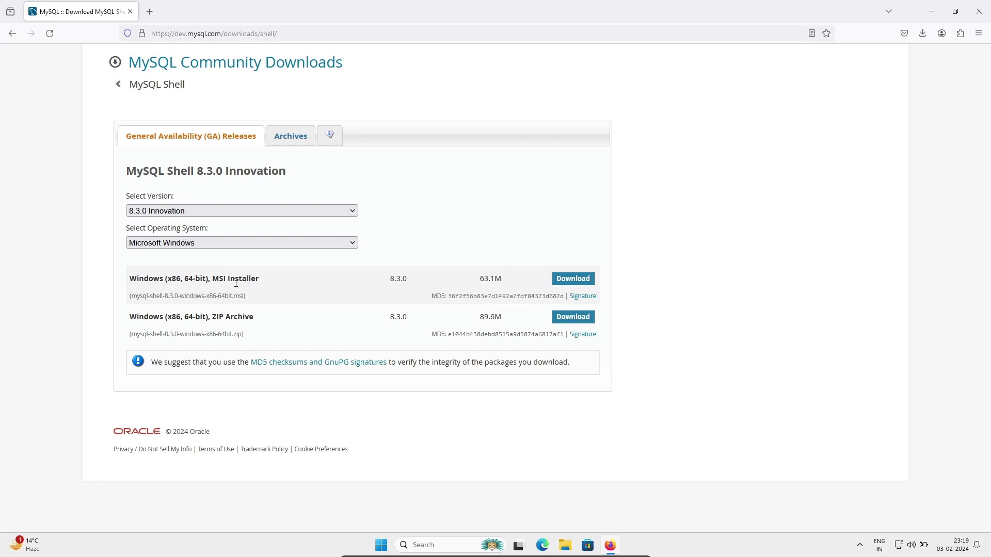
{"action": "left_click", "coordinate": [576, 288]}
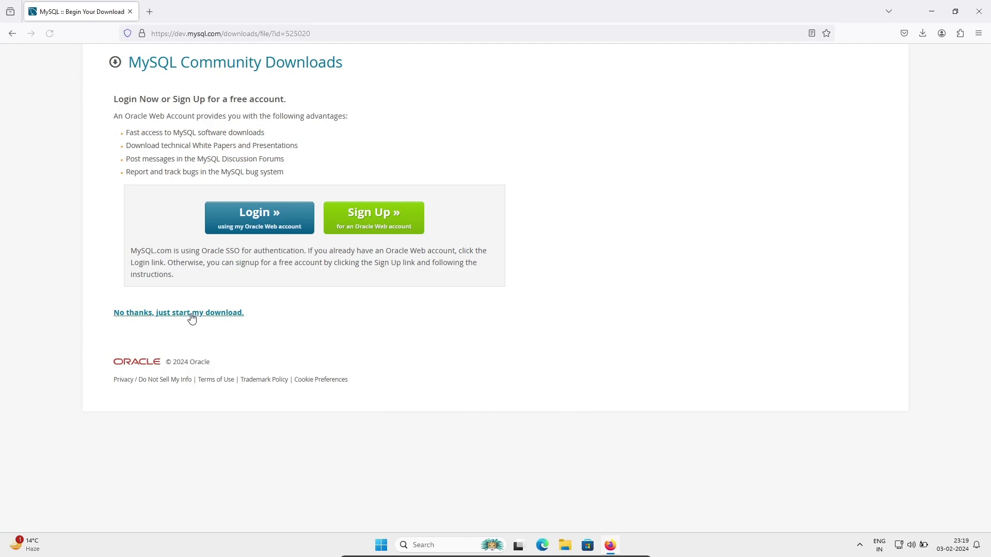
{"action": "left_click", "coordinate": [192, 318]}
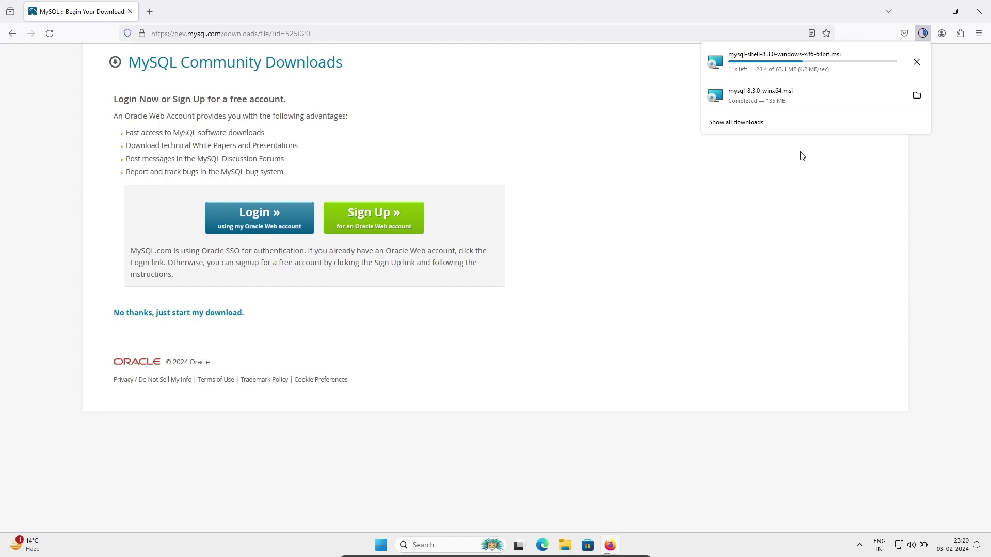
- Launch MySQL 8.3 Command Line Client from taskbar search and log in with the root password
{"action": "left_click", "coordinate": [924, 3]}
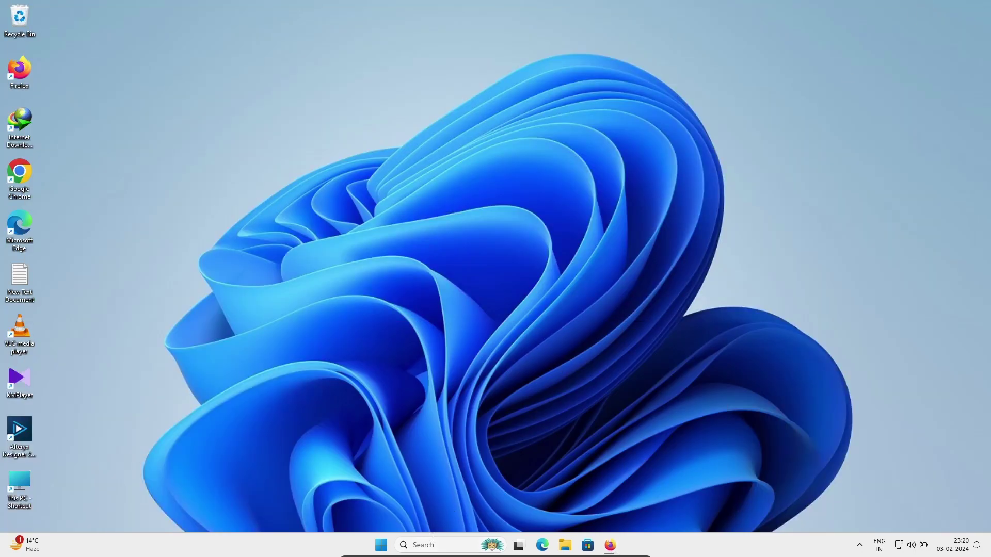
{"action": "left_click", "coordinate": [418, 545]}
{"action": "type", "text": "mysq"}
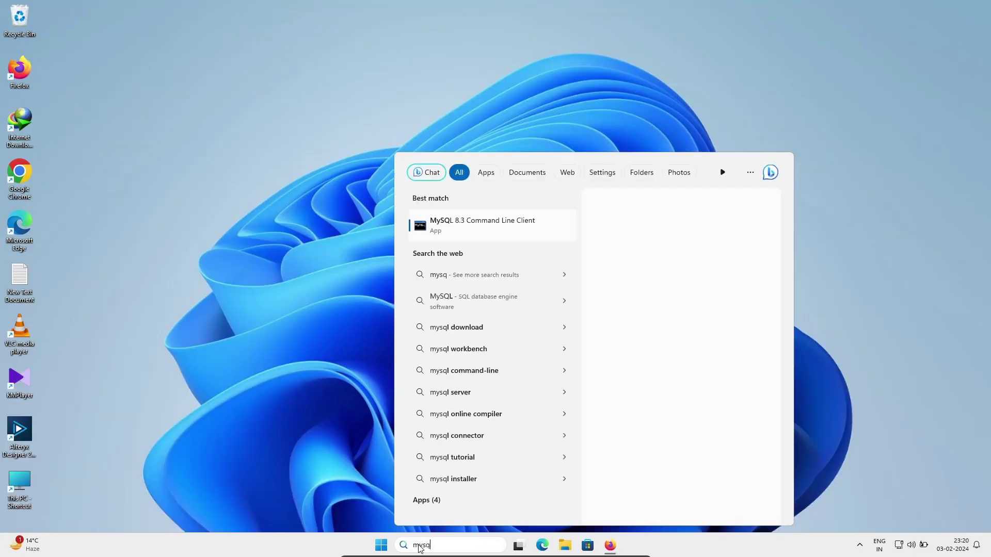
{"action": "type", "text": "l"}
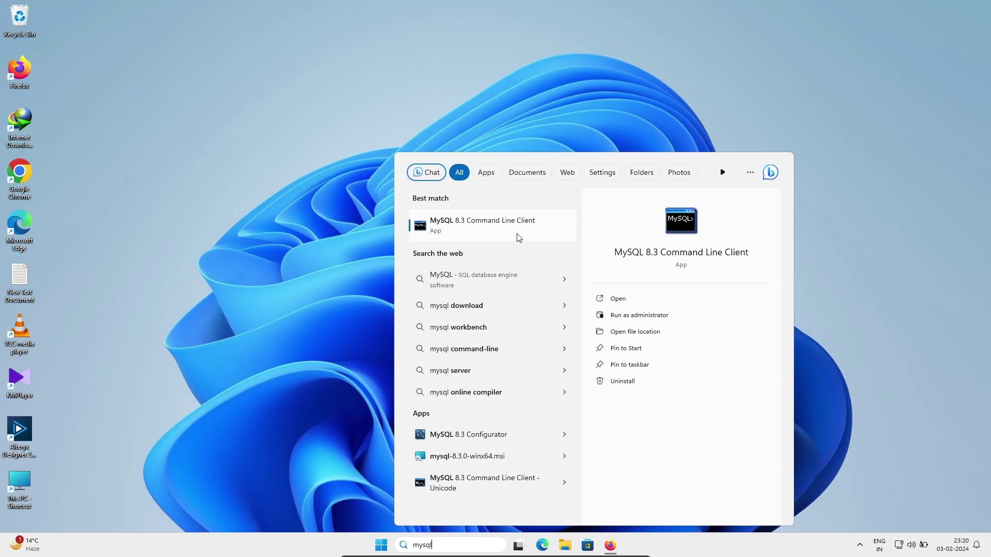
{"action": "left_click", "coordinate": [474, 227]}
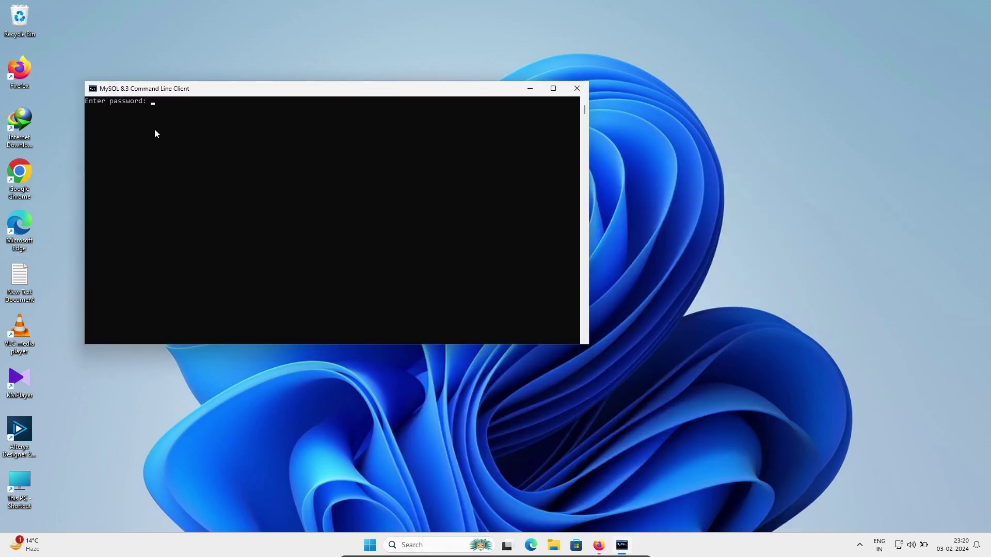
{"action": "key", "text": "Return"}
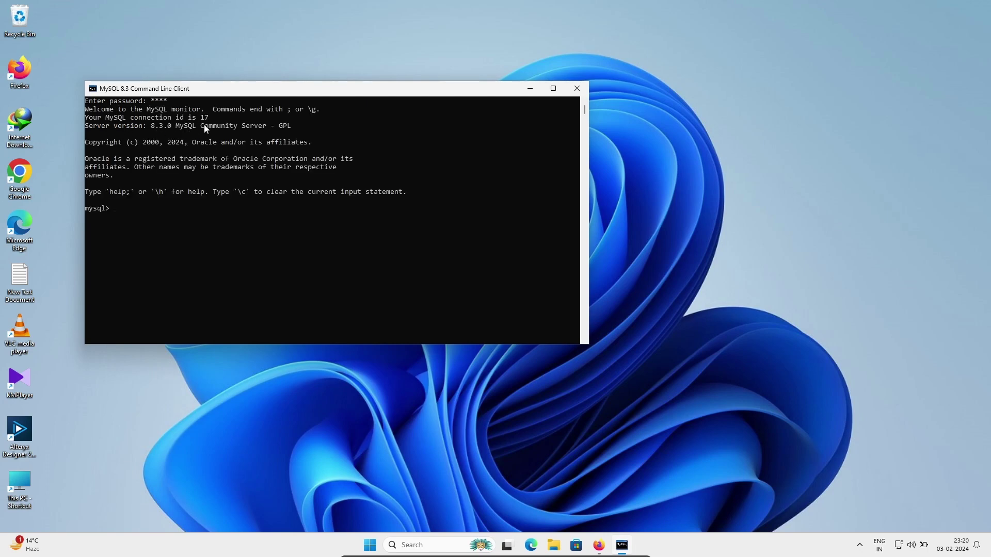
- Close the MySQL console and run the downloaded mysql-shell MSI from Firefox's Downloads list
{"action": "left_click", "coordinate": [577, 88]}
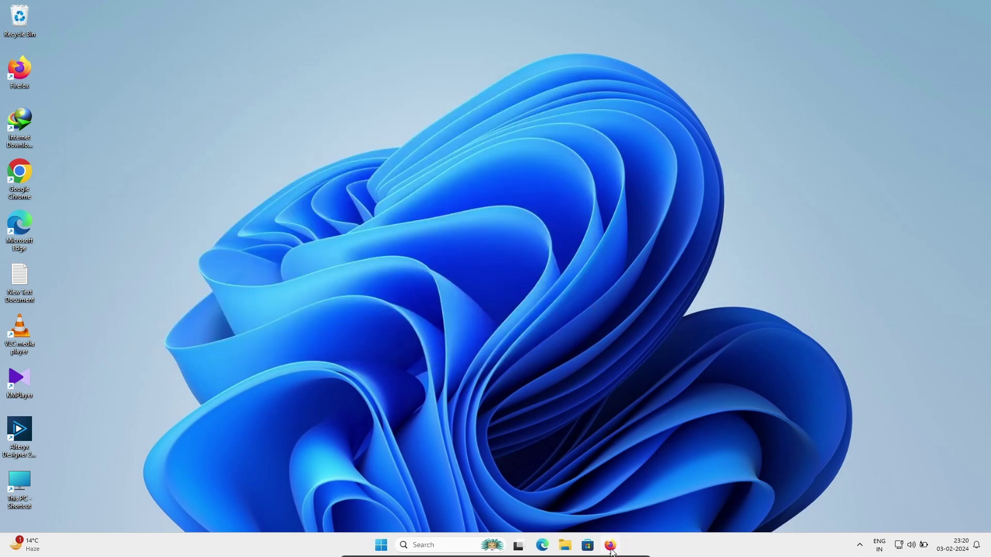
{"action": "left_click", "coordinate": [610, 546]}
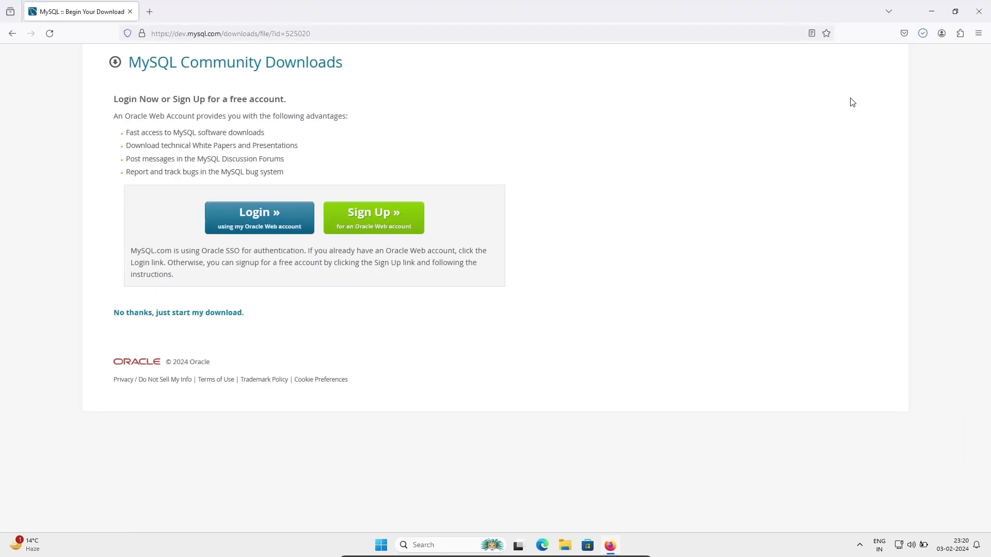
{"action": "left_click", "coordinate": [921, 34]}
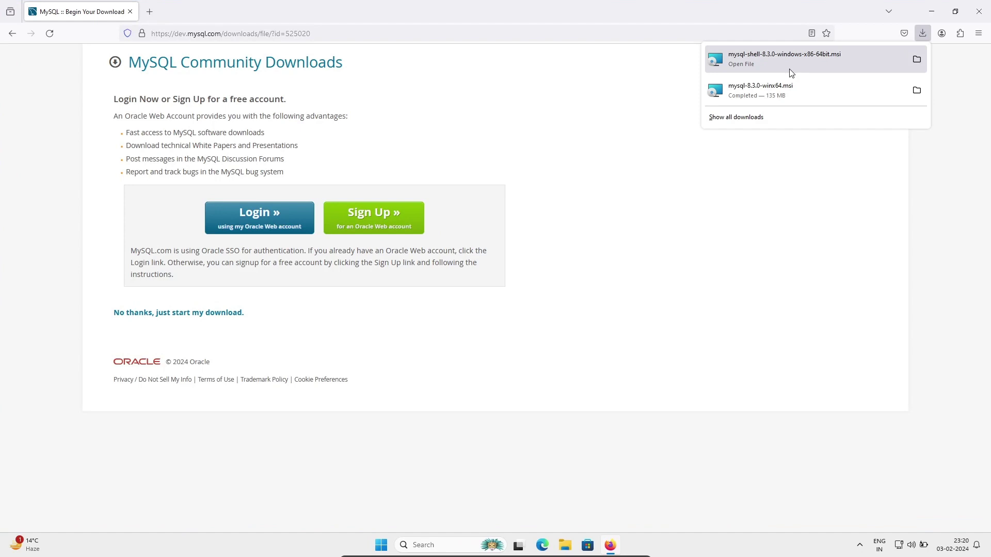
{"action": "left_click", "coordinate": [760, 64]}
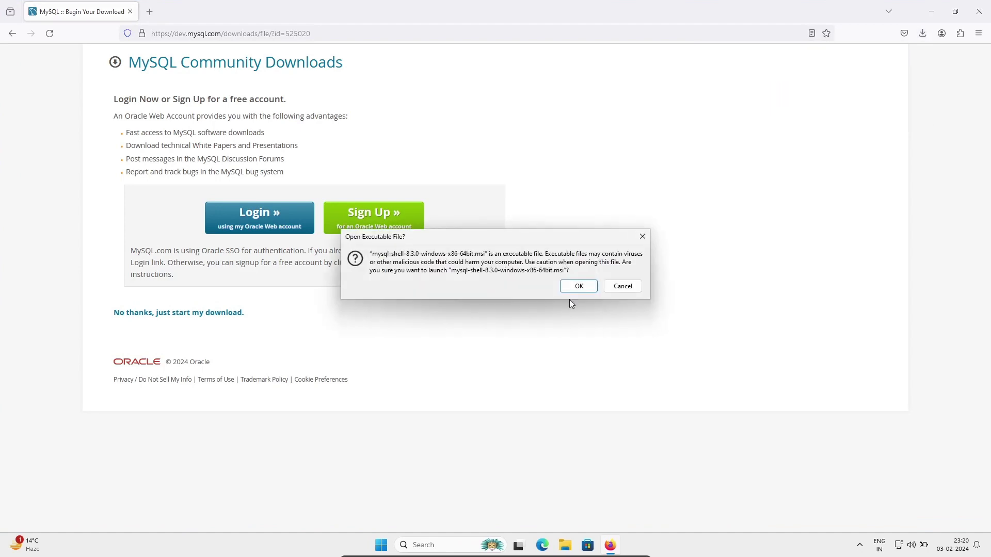
{"action": "left_click", "coordinate": [578, 287]}
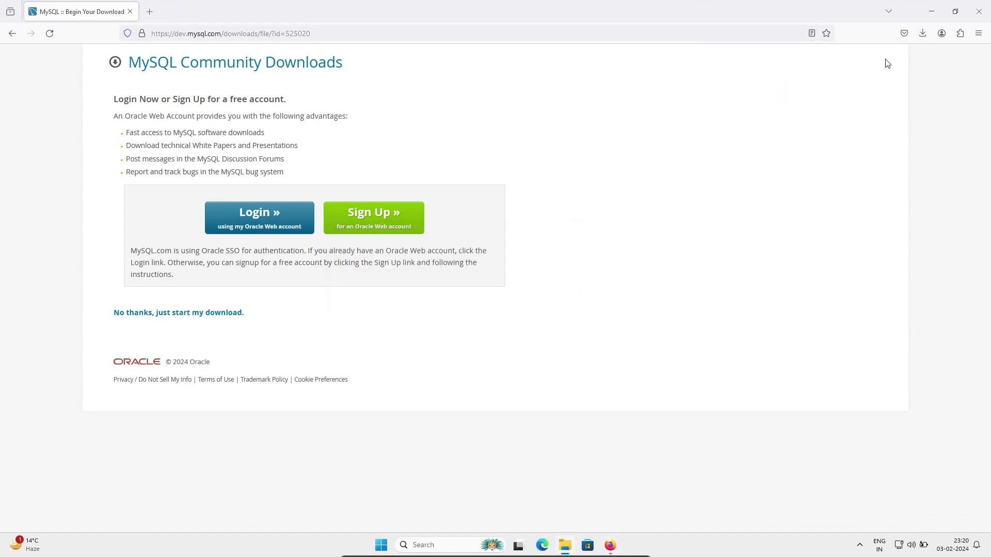
{"action": "left_click", "coordinate": [933, 12]}
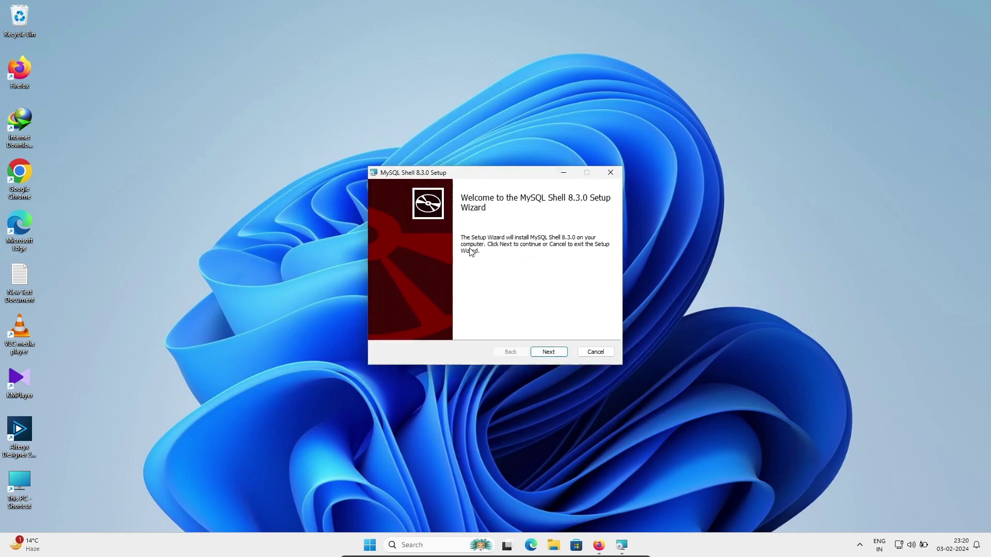
- Accept the license terms, keep the default destination folder and start the installation
{"action": "left_click", "coordinate": [551, 353]}
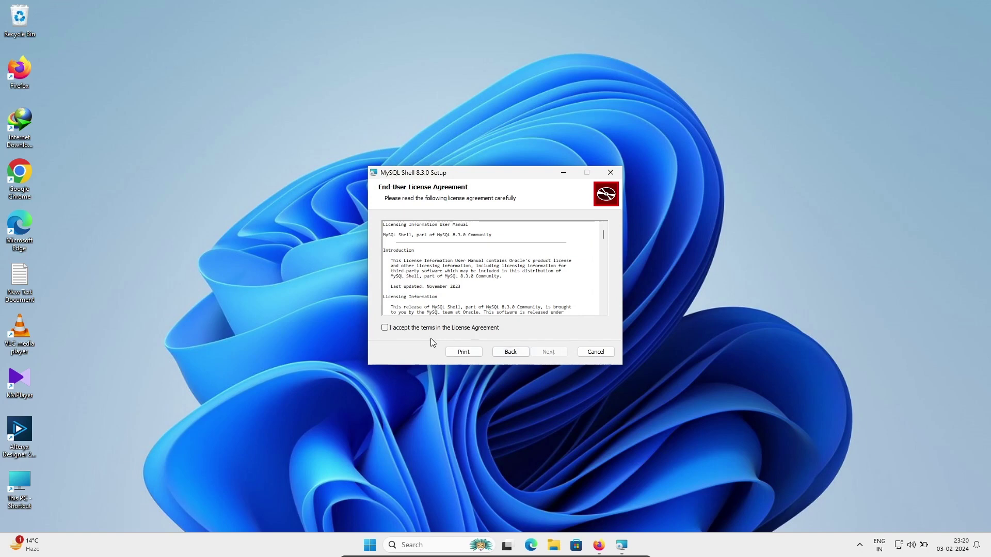
{"action": "left_click", "coordinate": [419, 331]}
{"action": "left_click", "coordinate": [541, 356]}
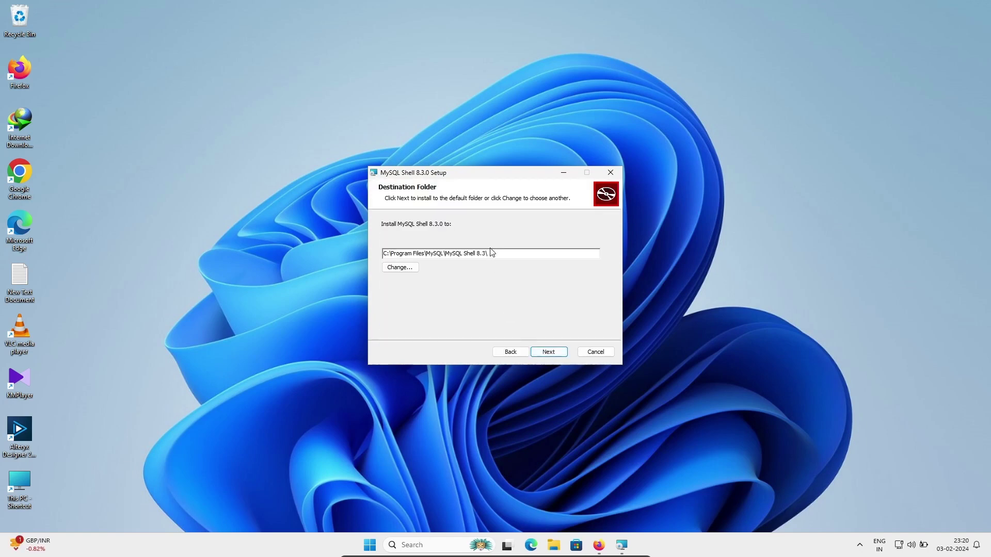
{"action": "left_click", "coordinate": [548, 352]}
{"action": "left_click", "coordinate": [547, 352]}
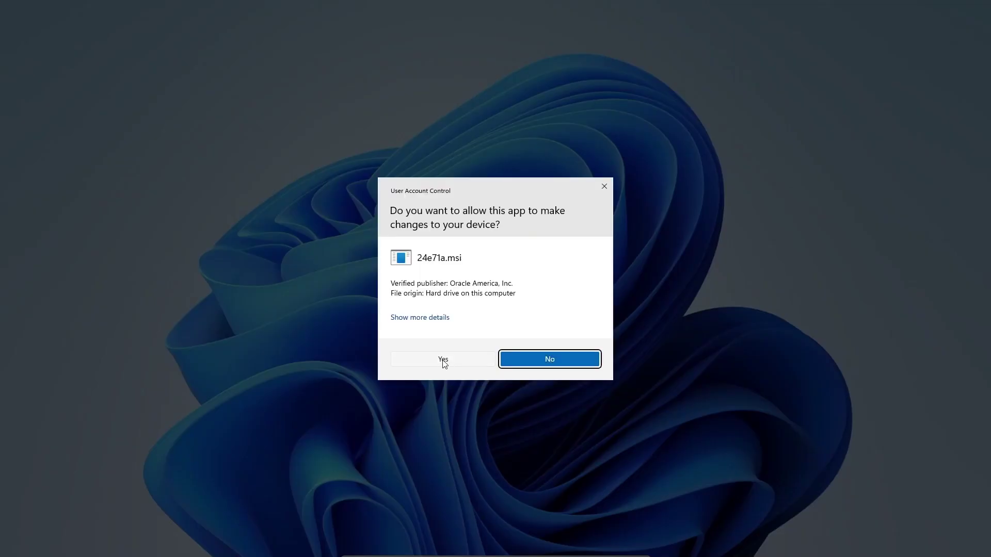
- Approve the User Account Control prompt so the MySQL Shell 8.3.0 installation completes
{"action": "left_click", "coordinate": [443, 360]}
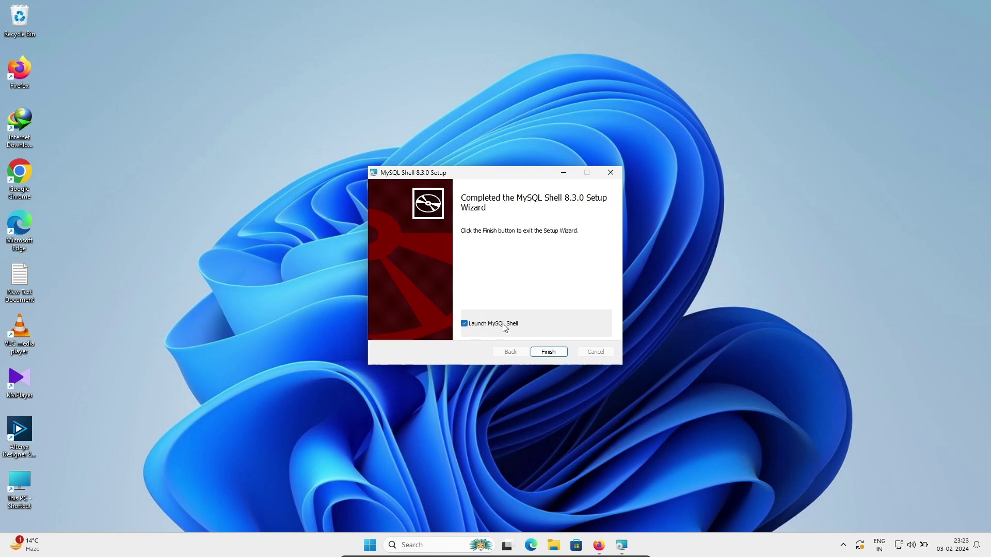
- Finish setup, then run \help and \status in the shell, showing version 8.3.0, not connected
{"action": "left_click", "coordinate": [549, 352]}
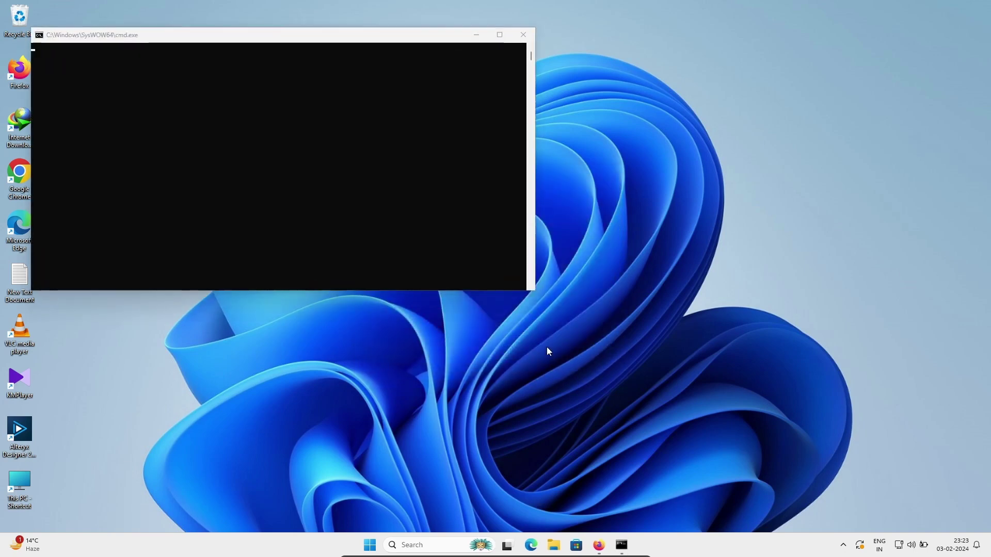
{"action": "left_click_drag", "start_coordinate": [196, 28], "coordinate": [381, 54]}
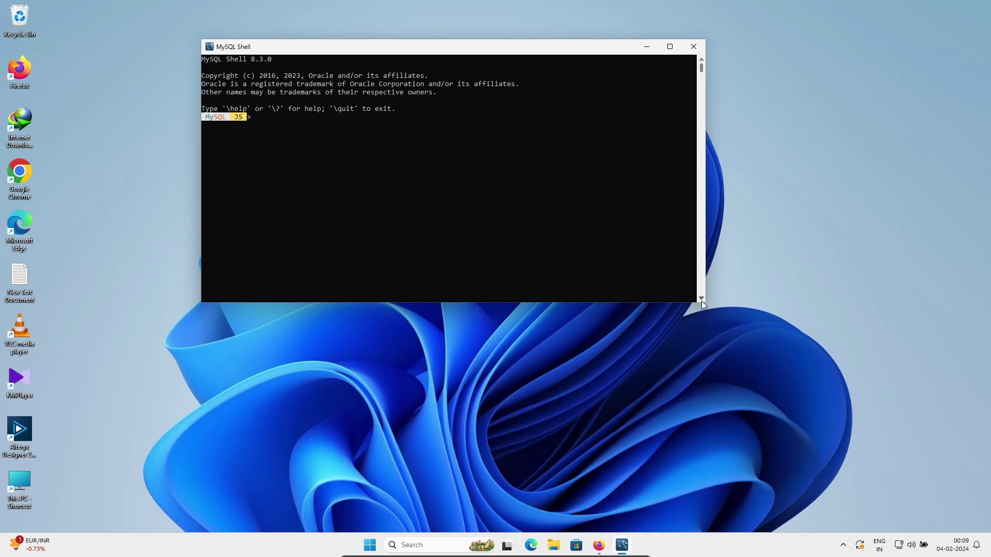
{"action": "left_click", "coordinate": [701, 301]}
{"action": "left_click", "coordinate": [702, 302]}
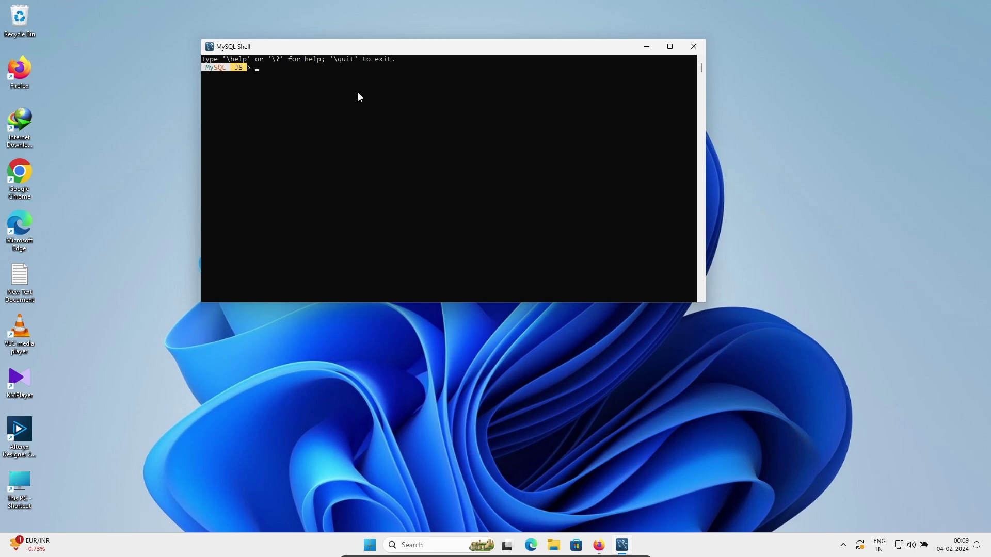
{"action": "type", "text": "\\"}
{"action": "type", "text": "help"}
{"action": "key", "text": "Return"}
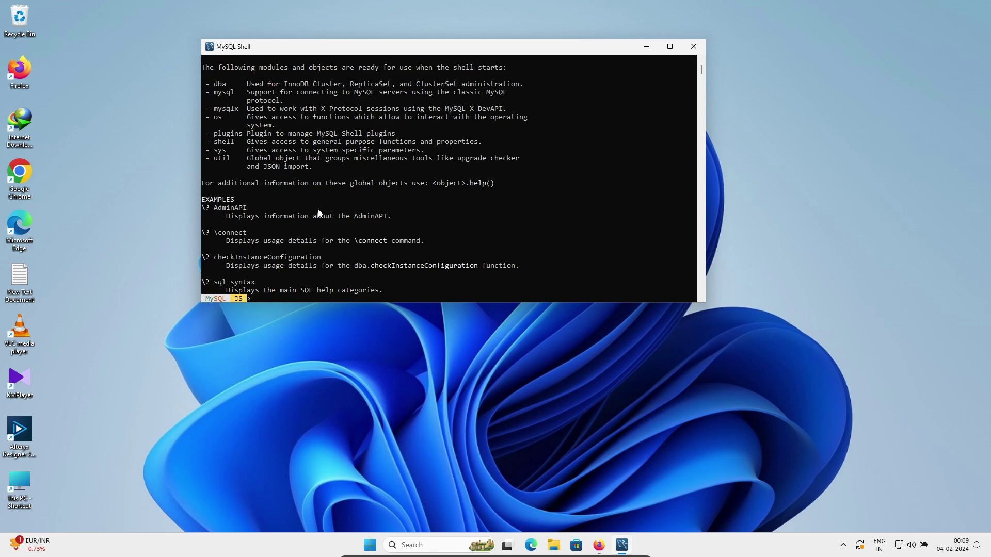
{"action": "type", "text": "\\stat"}
{"action": "type", "text": "us"}
{"action": "key", "text": "Return"}
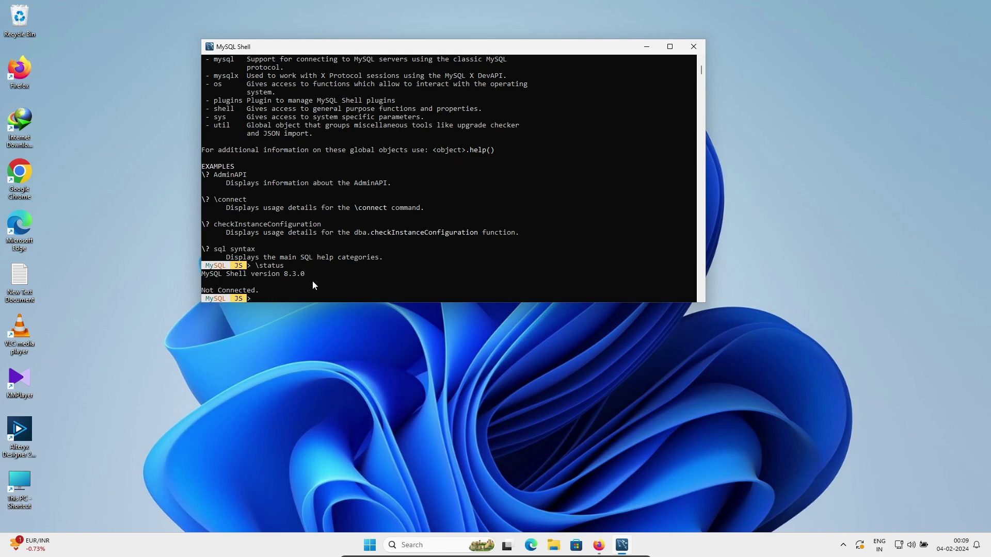
{"action": "type", "text": "\\"}
{"action": "type", "text": "py"}
- Run \py, then \sql, moving the shell from JavaScript through Python into SQL mode
{"action": "key", "text": "Return"}
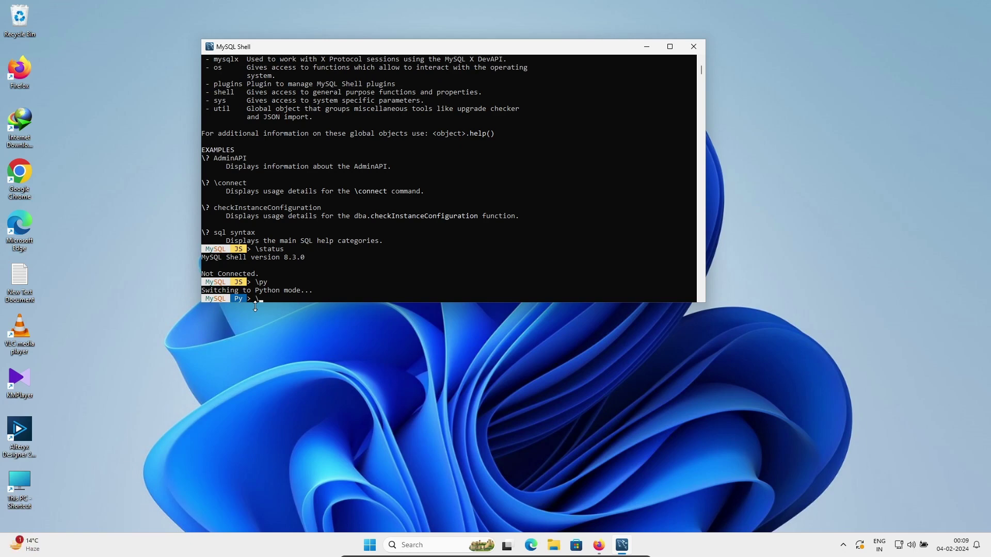
{"action": "type", "text": "sql"}
{"action": "key", "text": "Return"}
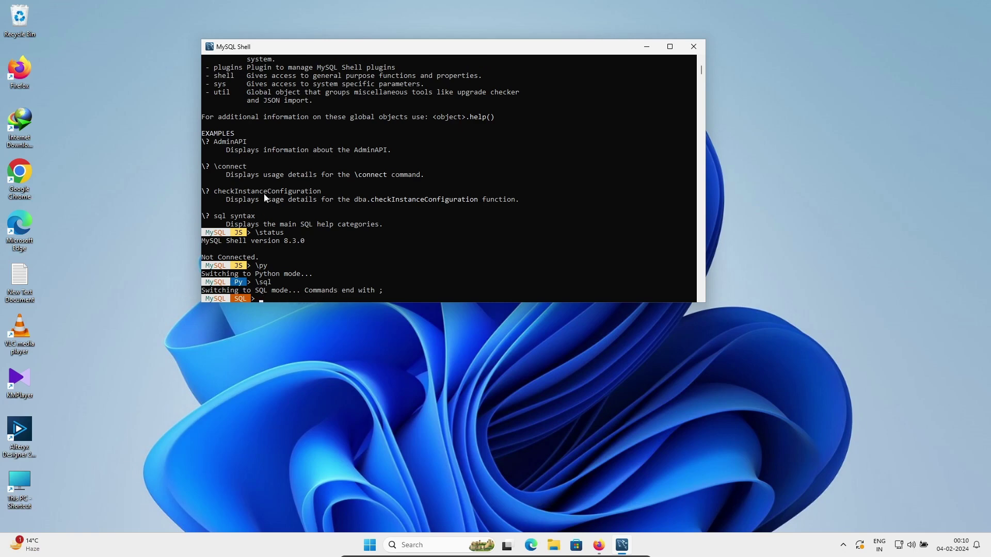
{"action": "type", "text": "\\"}
{"action": "type", "text": "connec"}
{"action": "type", "text": "t"}
- Connect with \connect root@localhost:3306, enter the root password and answer y to save it
{"action": "key", "text": "Return"}
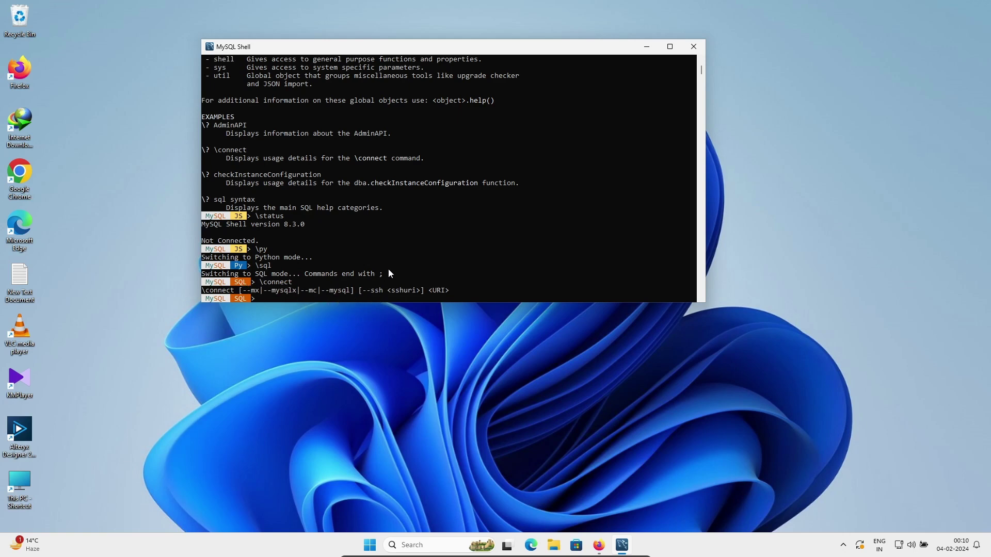
{"action": "type", "text": "\\"}
{"action": "type", "text": "conn"}
{"action": "type", "text": "ct "}
{"action": "type", "text": "root"}
{"action": "type", "text": "@"}
{"action": "type", "text": "local"}
{"action": "type", "text": "host"}
{"action": "type", "text": ":"}
{"action": "type", "text": "3306"}
{"action": "key", "text": "Return"}
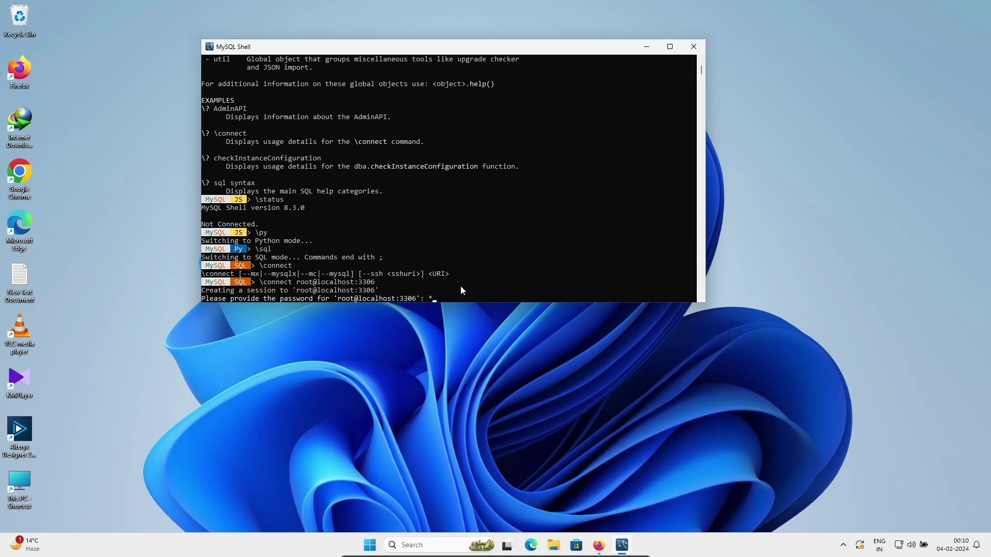
{"action": "key", "text": "Return"}
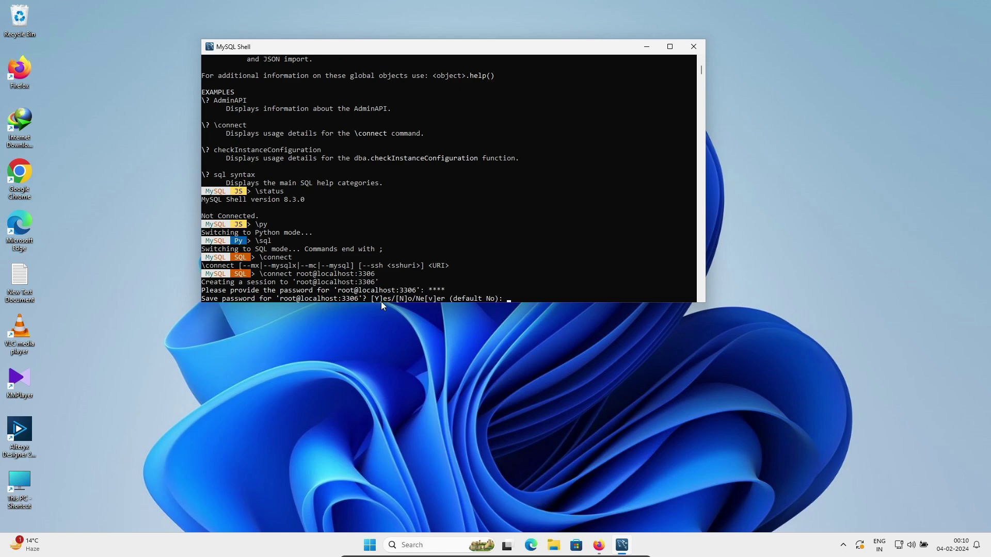
{"action": "type", "text": "y"}
{"action": "key", "text": "Return"}
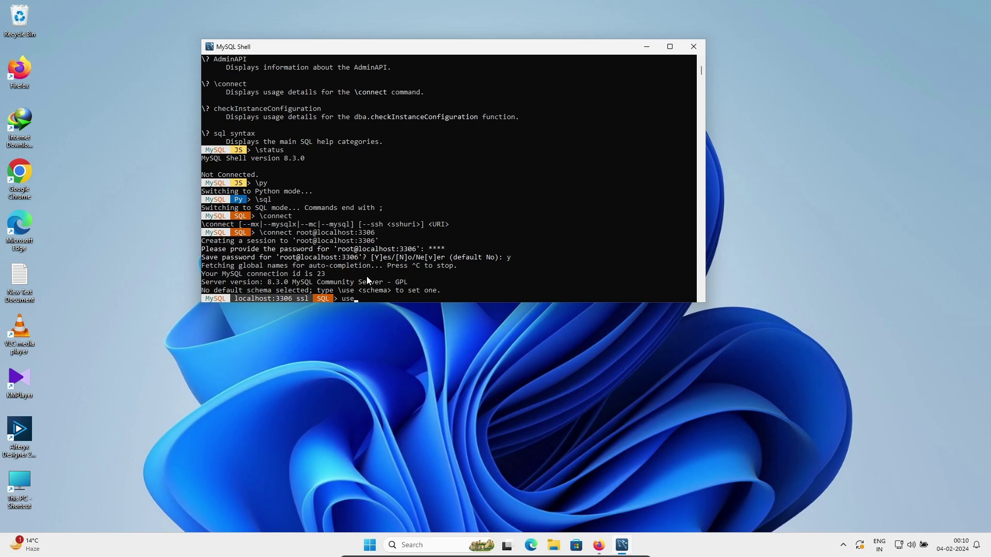
- Clear the partial command and run \use sakila
{"action": "key", "text": "BackSpace"}
{"action": "key", "text": "BackSpace"}
{"action": "key", "text": "BackSpace"}
{"action": "key", "text": "Return"}
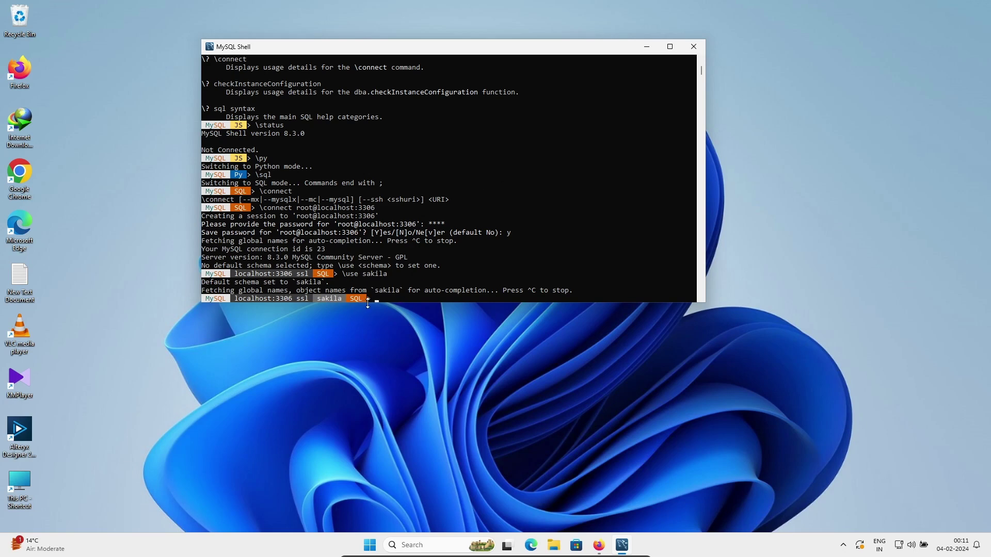
{"action": "type", "text": "select"}
{"action": "type", "text": " * f"}
{"action": "type", "text": "rom city"}
{"action": "type", "text": ";"}
- Run 'select * from city;' to list all 600 city rows, then close MySQL Shell
{"action": "key", "text": "Return"}
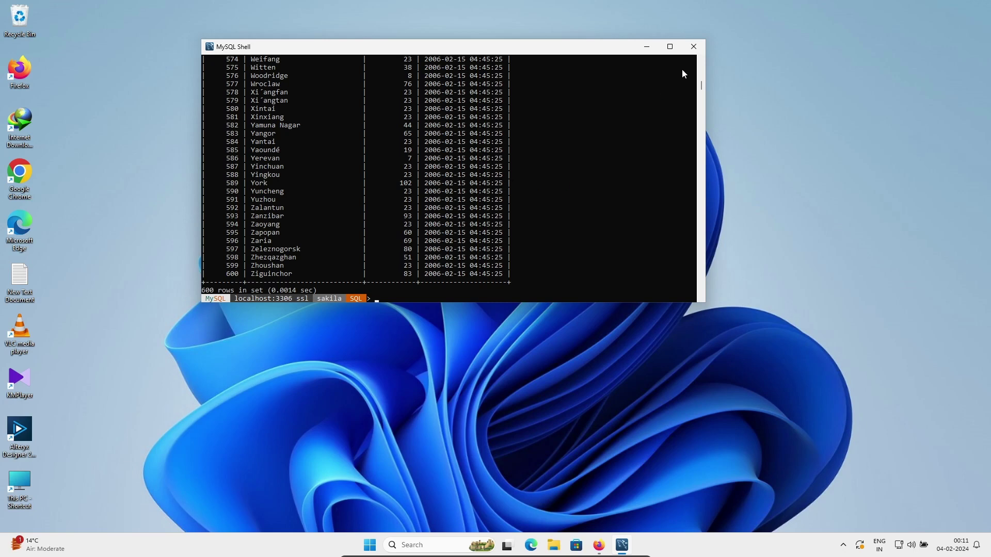
{"action": "left_click", "coordinate": [692, 47]}
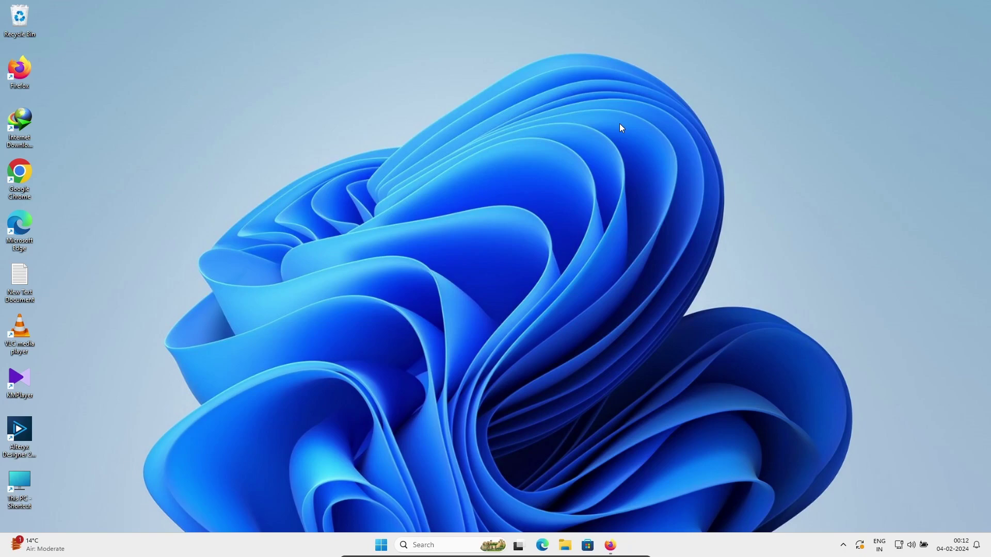